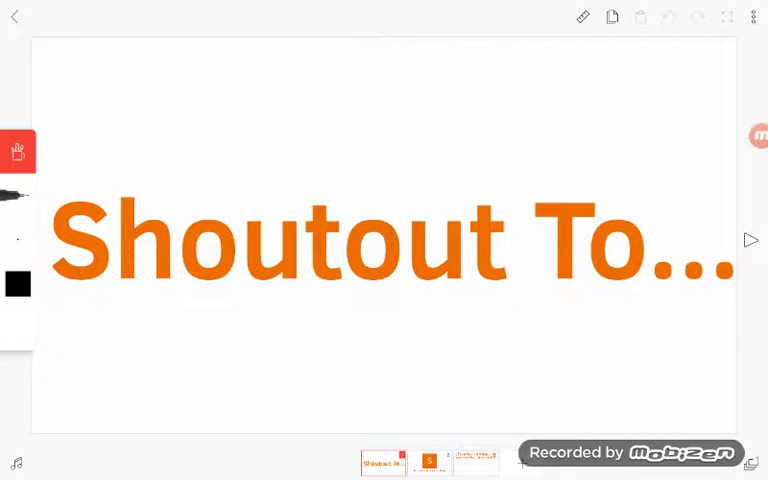
Step: Advance from the 'Shoutout To...' title slide to slide 2 with the orange S logo
click(428, 462)
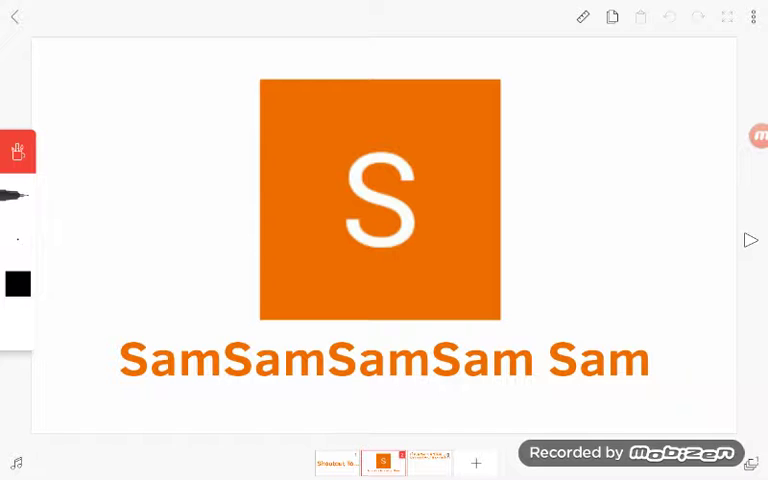
click(428, 461)
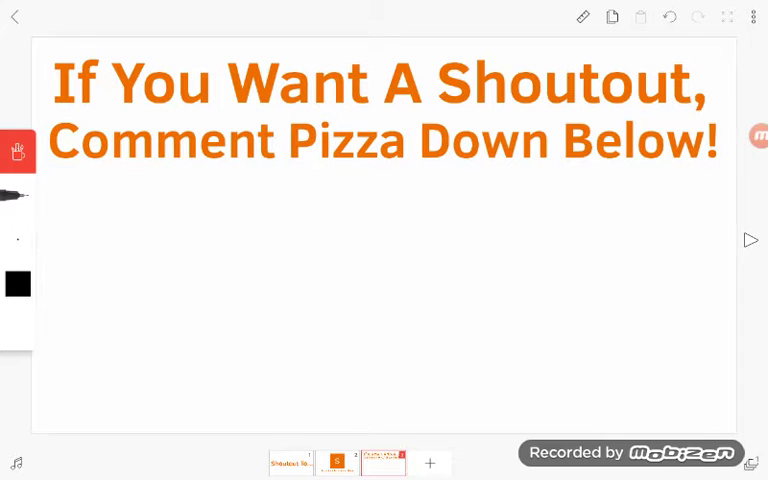
click(758, 136)
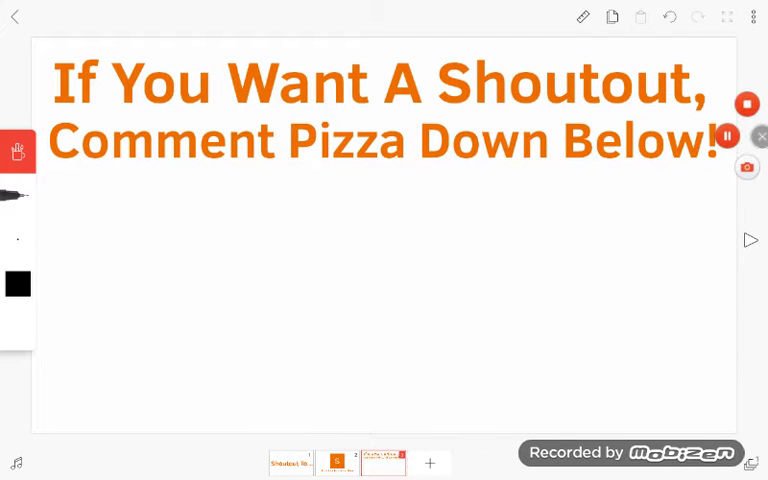